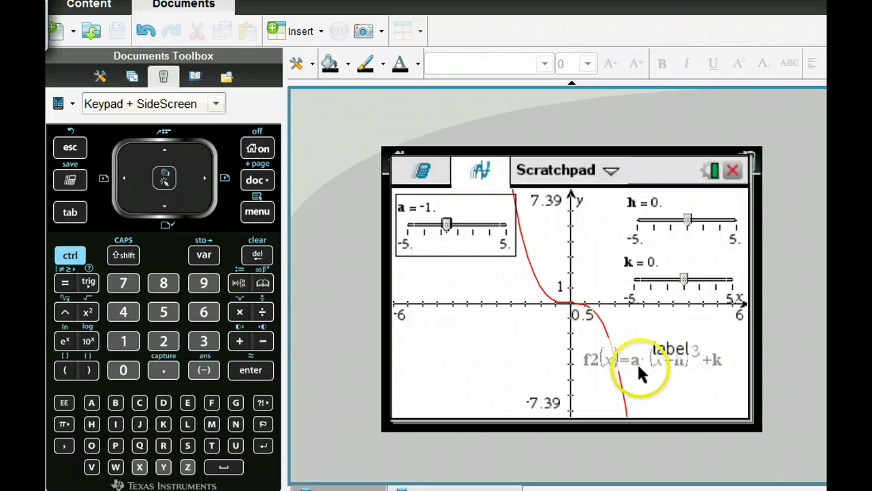
Drop the f2 equation label on the graph and drag slider a to -4
{"action": "left_click", "coordinate": [638, 368]}
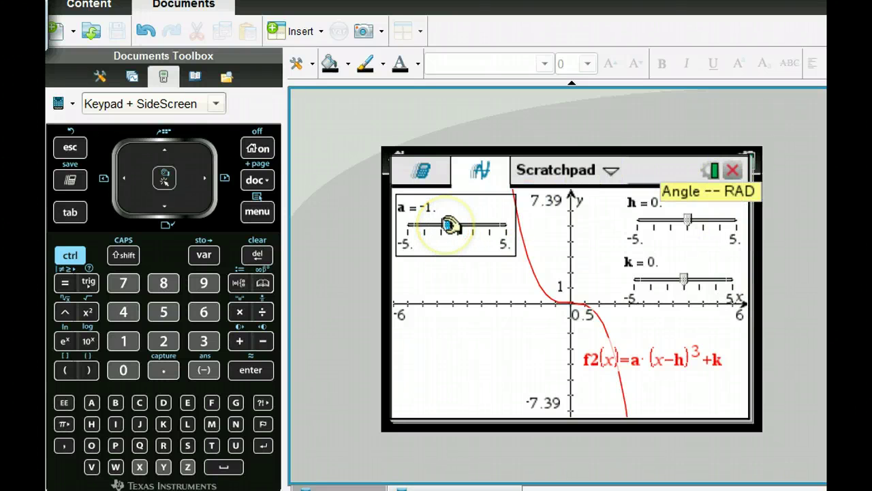
{"action": "left_click_drag", "start_coordinate": [450, 226], "coordinate": [416, 229]}
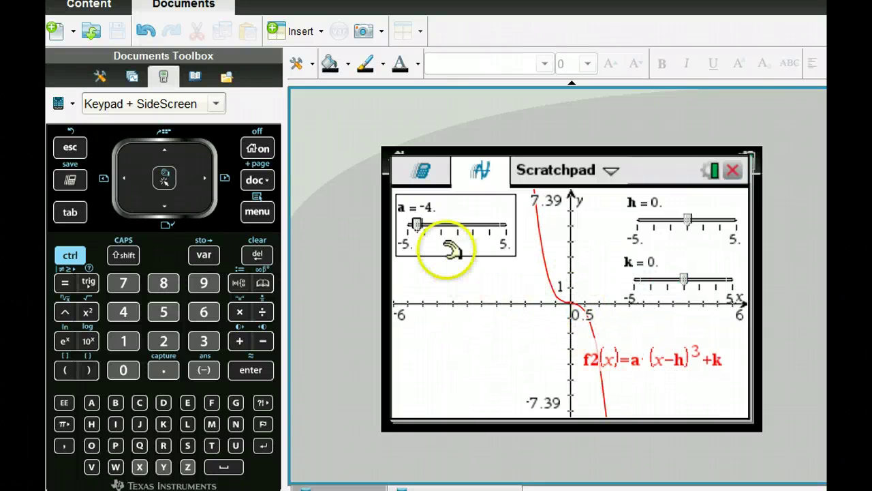
Sweep slider a from -4 through 0 up to 4, settle at 3, then set h to -1
{"action": "left_click", "coordinate": [419, 228]}
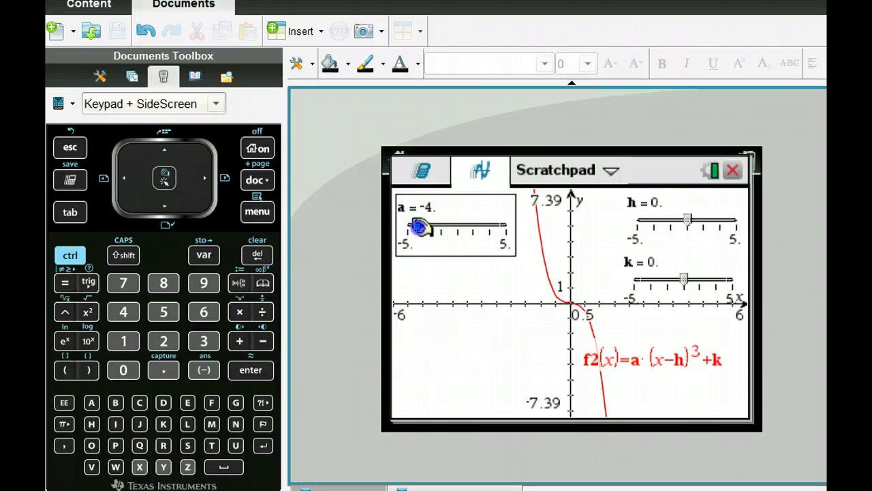
{"action": "left_click_drag", "start_coordinate": [431, 227], "coordinate": [461, 230]}
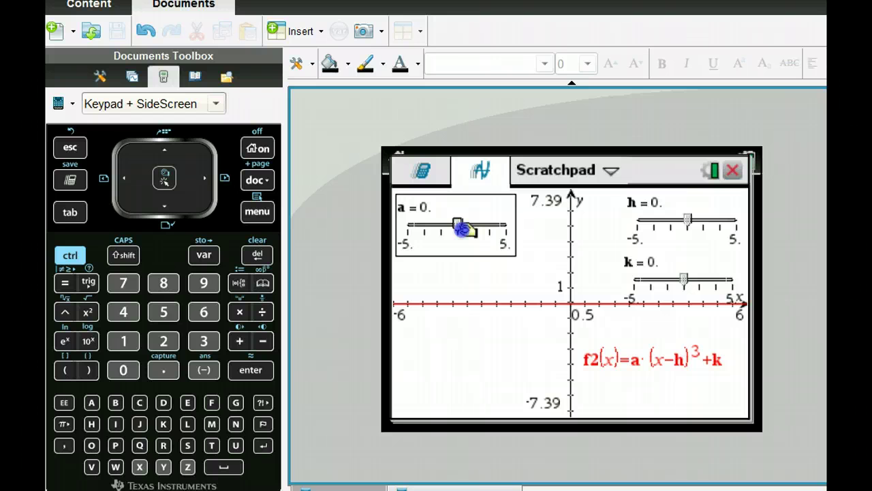
{"action": "left_click_drag", "start_coordinate": [466, 230], "coordinate": [481, 228]}
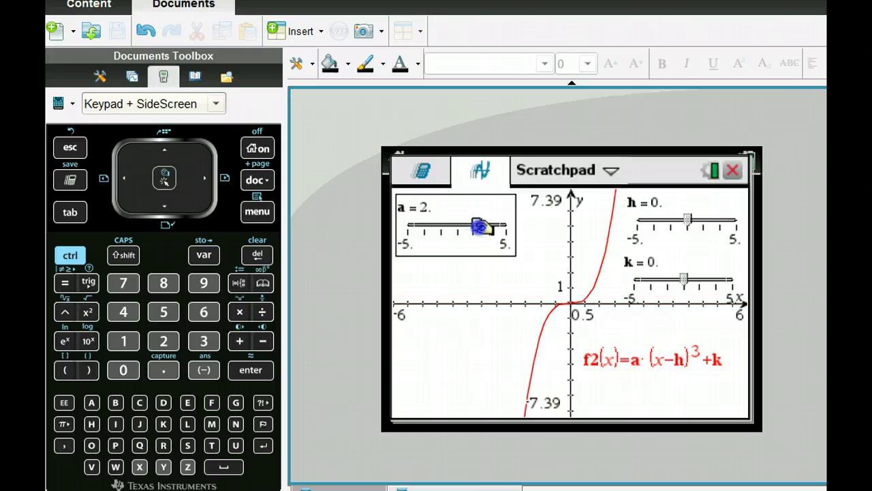
{"action": "left_click_drag", "start_coordinate": [484, 226], "coordinate": [505, 233]}
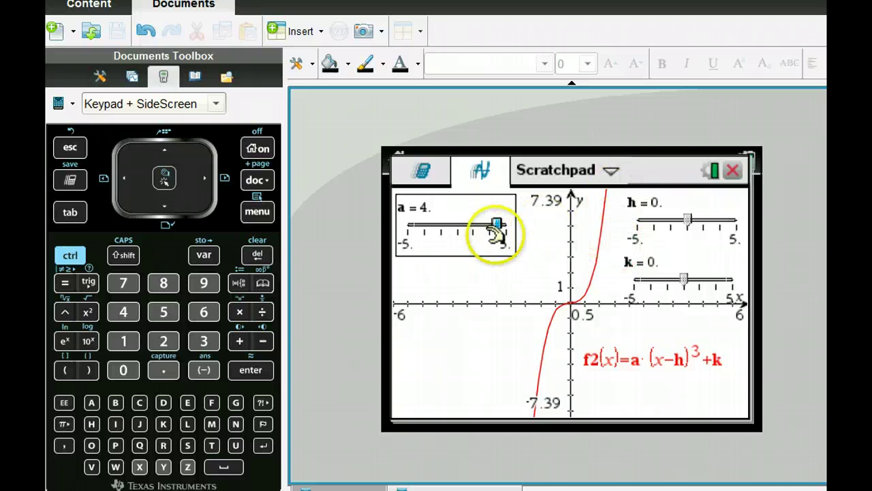
{"action": "mouse_move", "coordinate": [497, 229]}
{"action": "left_mouse_down"}
{"action": "mouse_move", "coordinate": [430, 233]}
{"action": "mouse_move", "coordinate": [494, 235]}
{"action": "left_mouse_up"}
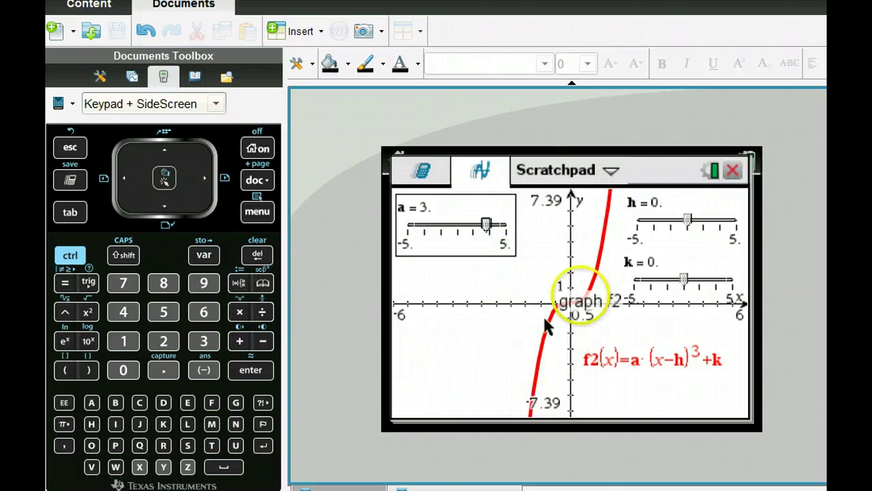
{"action": "mouse_move", "coordinate": [690, 221]}
{"action": "left_mouse_down"}
{"action": "mouse_move", "coordinate": [665, 227]}
{"action": "mouse_move", "coordinate": [713, 220]}
{"action": "mouse_move", "coordinate": [682, 225]}
{"action": "left_mouse_up"}
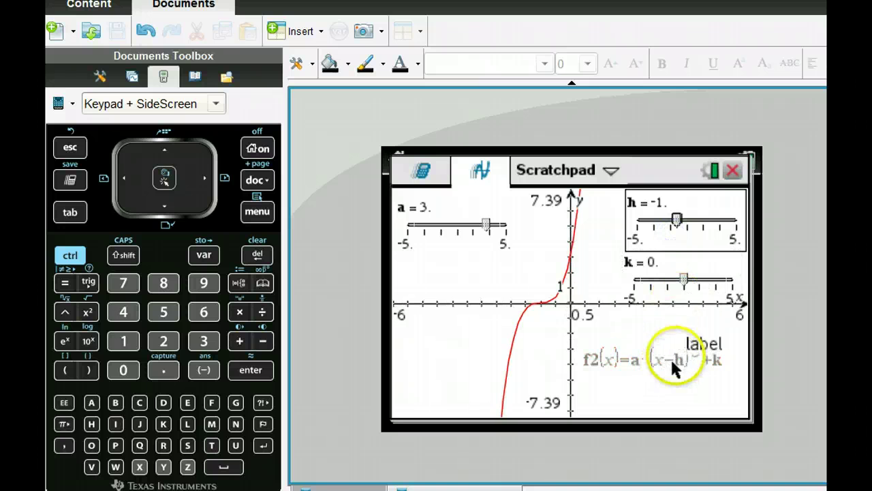
Lower slider k to -2 and select the f2 curve to edit its exponent
{"action": "left_click_drag", "start_coordinate": [685, 283], "coordinate": [715, 274]}
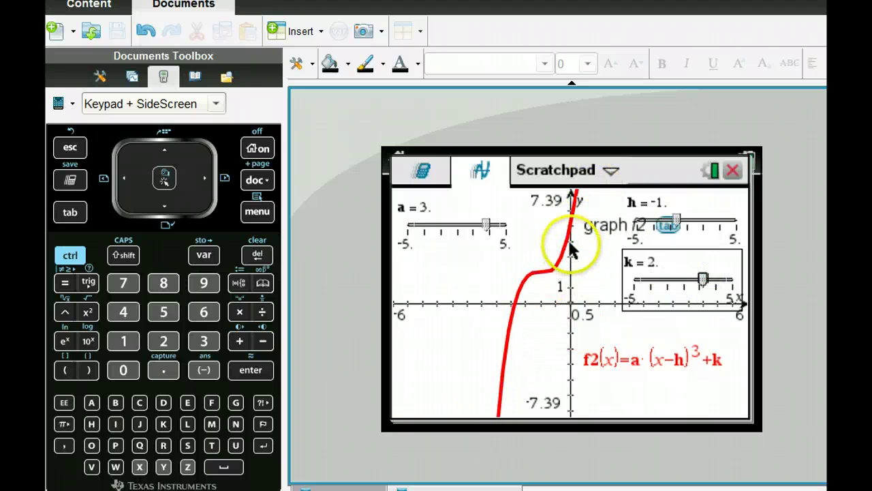
{"action": "mouse_move", "coordinate": [576, 242]}
{"action": "left_mouse_down"}
{"action": "mouse_move", "coordinate": [535, 347]}
{"action": "mouse_move", "coordinate": [578, 253]}
{"action": "left_mouse_up"}
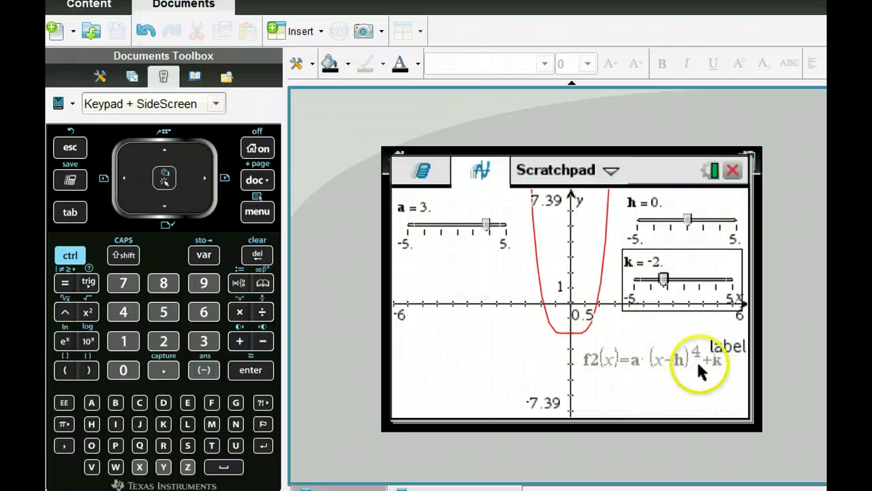
Drop the quartic's f2 label and drag slider a to -2, flipping the quartic downward
{"action": "left_click", "coordinate": [697, 363]}
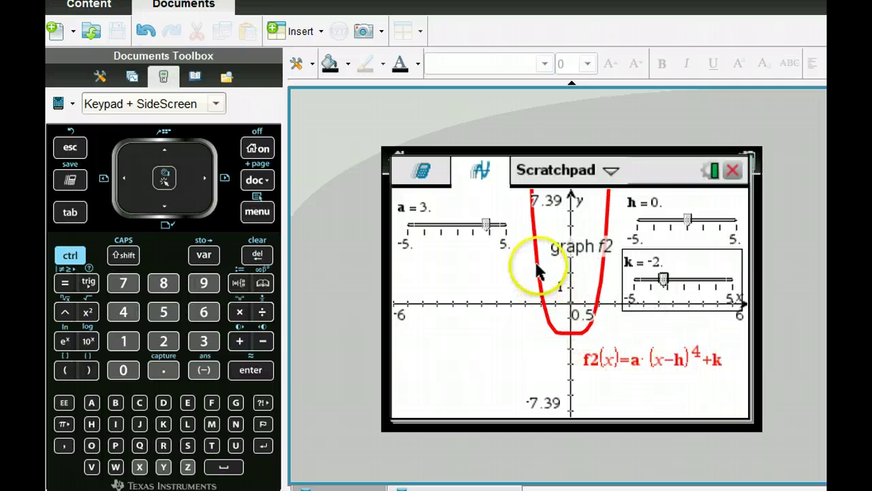
{"action": "left_click", "coordinate": [484, 225]}
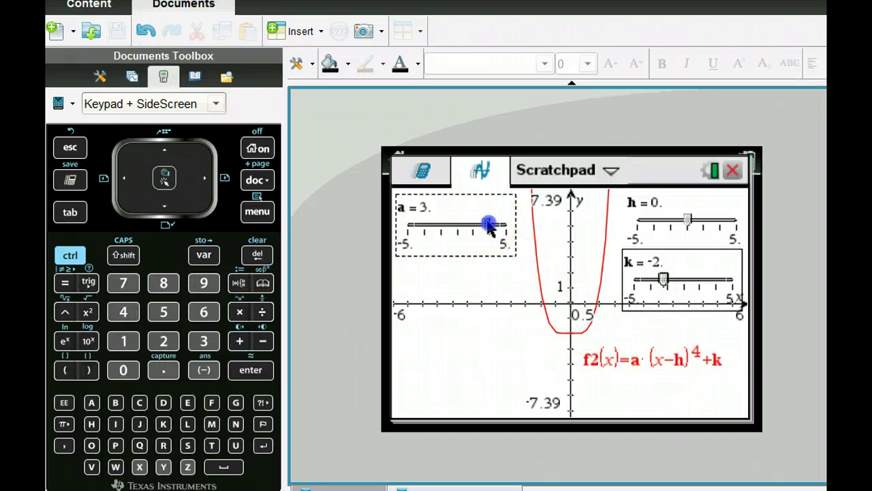
{"action": "left_click_drag", "start_coordinate": [484, 226], "coordinate": [441, 233]}
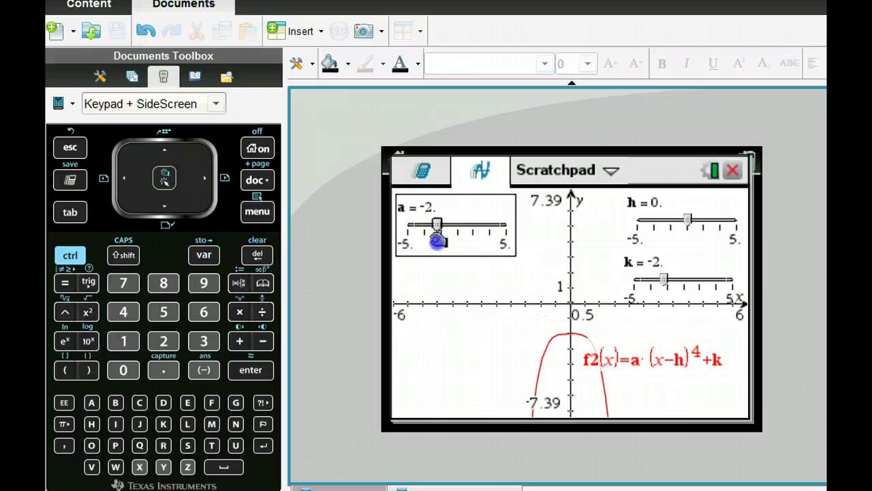
{"action": "left_click_drag", "start_coordinate": [438, 238], "coordinate": [436, 264]}
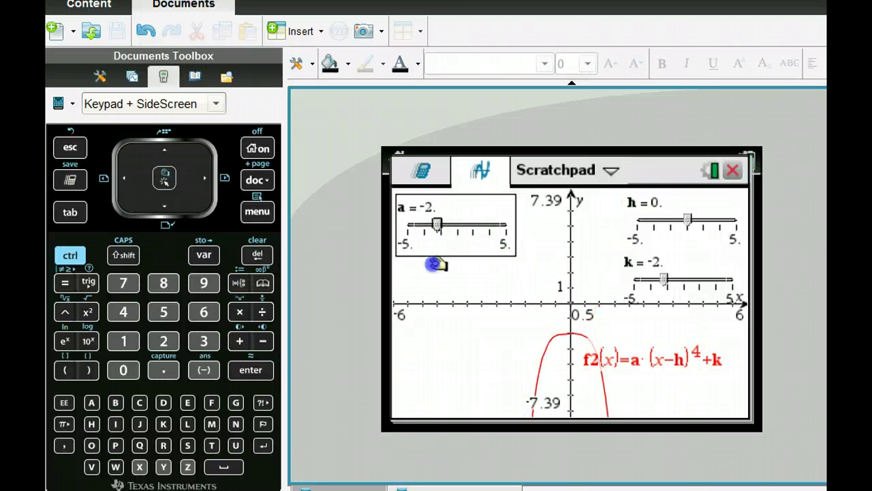
{"action": "key", "text": "q"}
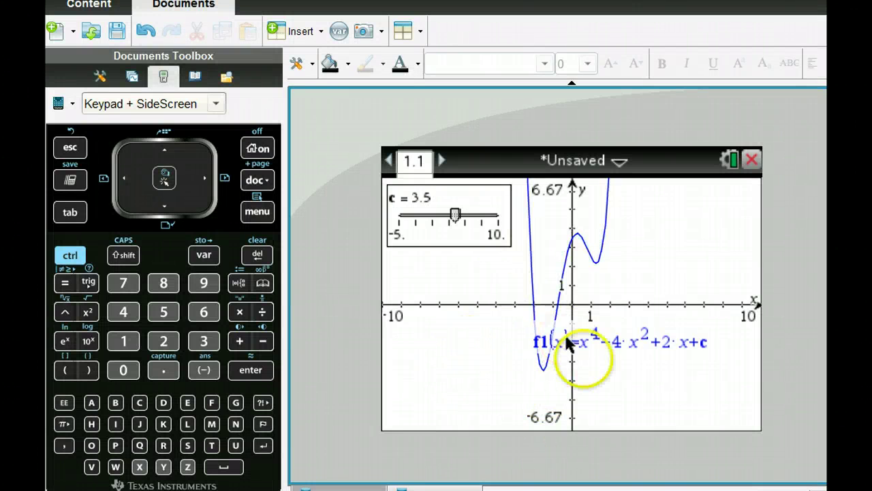
Reposition the f1(x) label down and to the right of the W-shaped quartic
{"action": "left_click", "coordinate": [626, 349]}
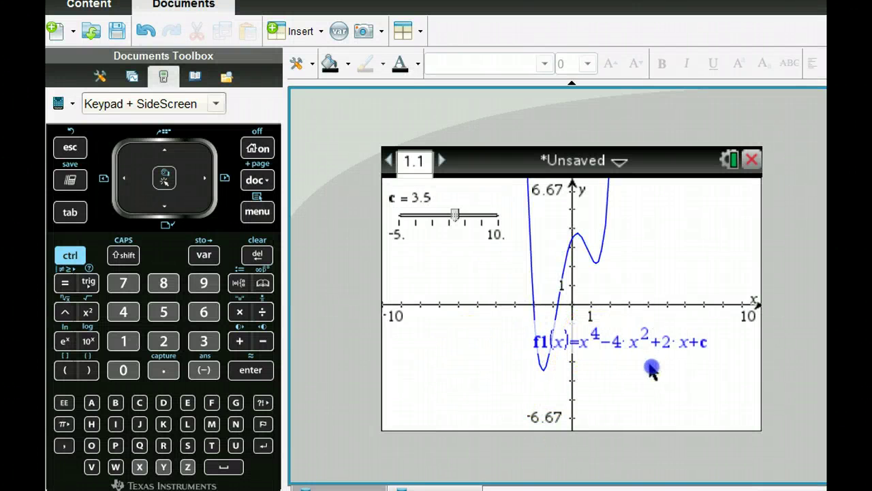
{"action": "left_click_drag", "start_coordinate": [652, 368], "coordinate": [666, 382]}
{"action": "left_click", "coordinate": [730, 400]}
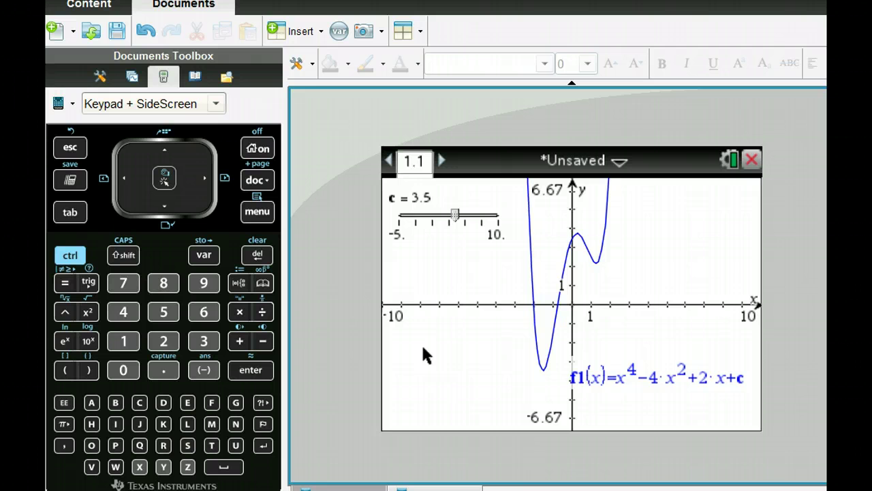
Step slider c with the arrow keys up to 8, then down to 0.5, so both quartic dips drop below the x-axis
{"action": "key", "text": "Right"}
{"action": "key", "text": "Right"}
{"action": "key", "text": "Right"}
{"action": "key", "text": "Right"}
{"action": "key", "text": "Right"}
{"action": "key", "text": "Right"}
{"action": "key", "text": "Right"}
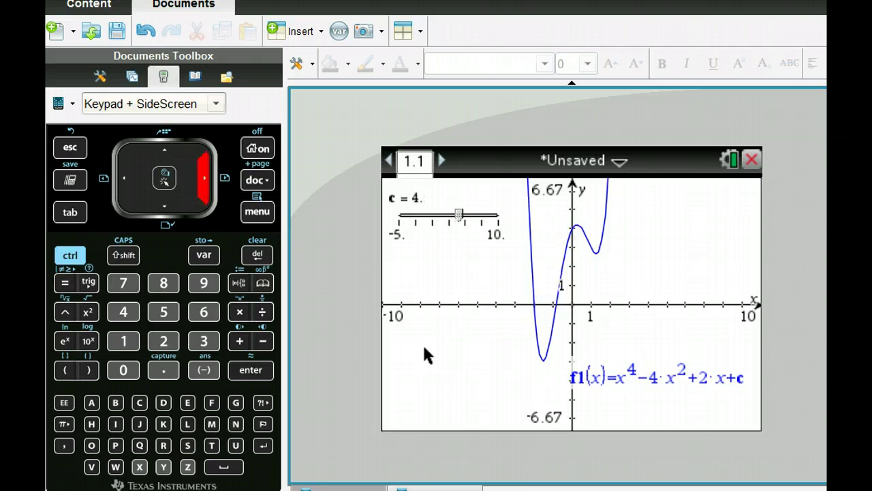
{"action": "key", "text": "Right"}
{"action": "key", "text": "Right"}
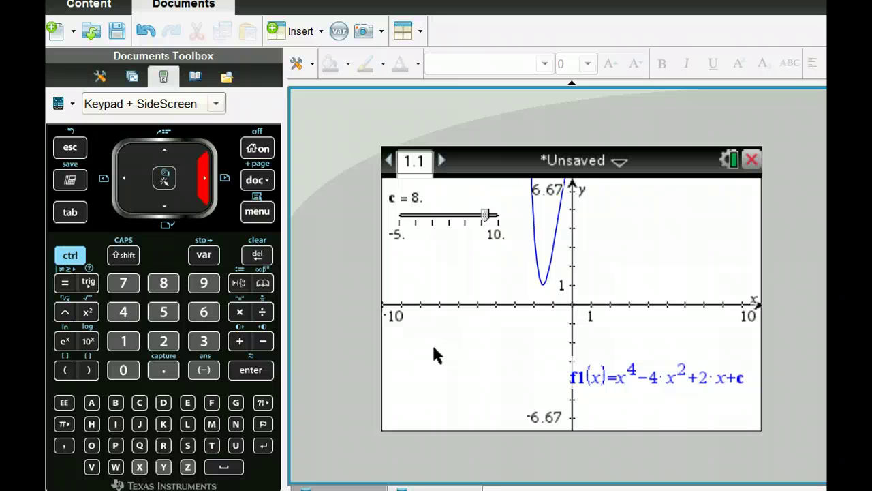
{"action": "key", "text": "Left"}
{"action": "key", "text": "Left"}
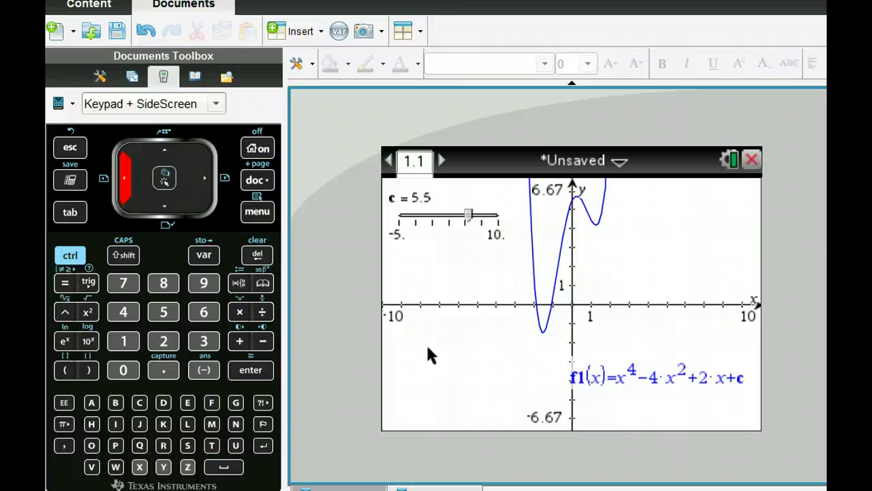
{"action": "key", "text": "Left"}
{"action": "key", "text": "Left"}
{"action": "key", "text": "Left"}
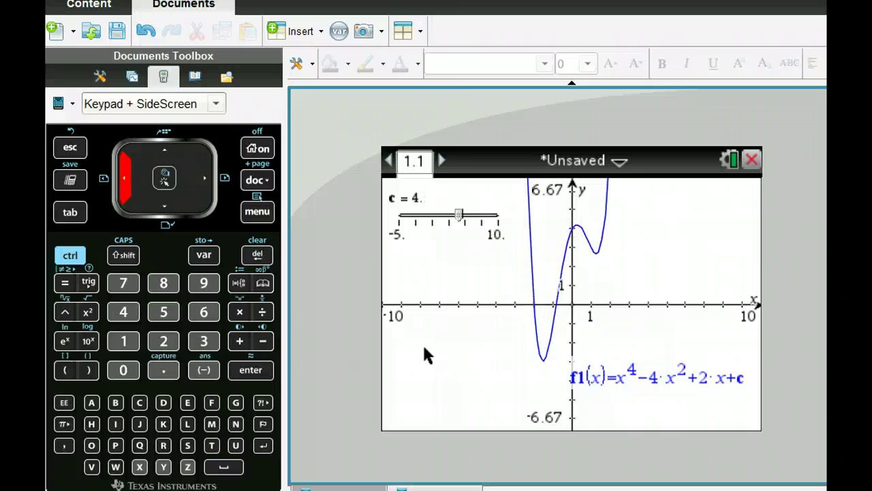
{"action": "key", "text": "Left"}
{"action": "key", "text": "Left"}
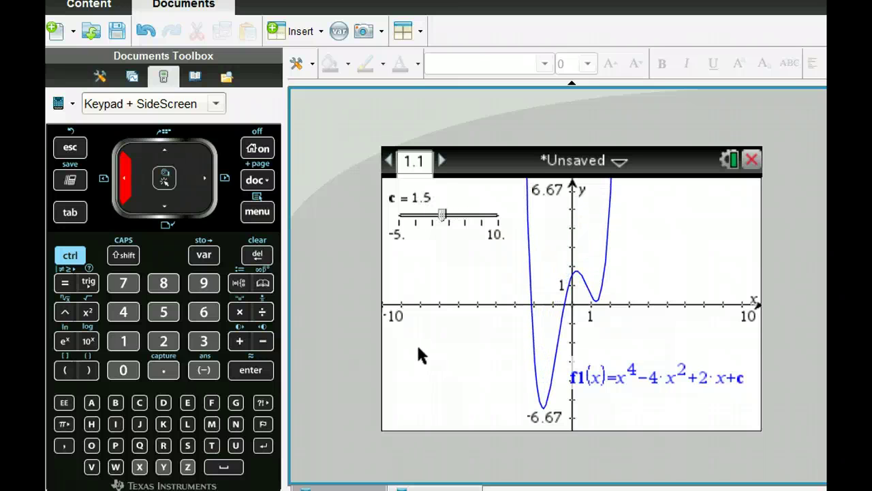
{"action": "key", "text": "Right"}
{"action": "key", "text": "Left"}
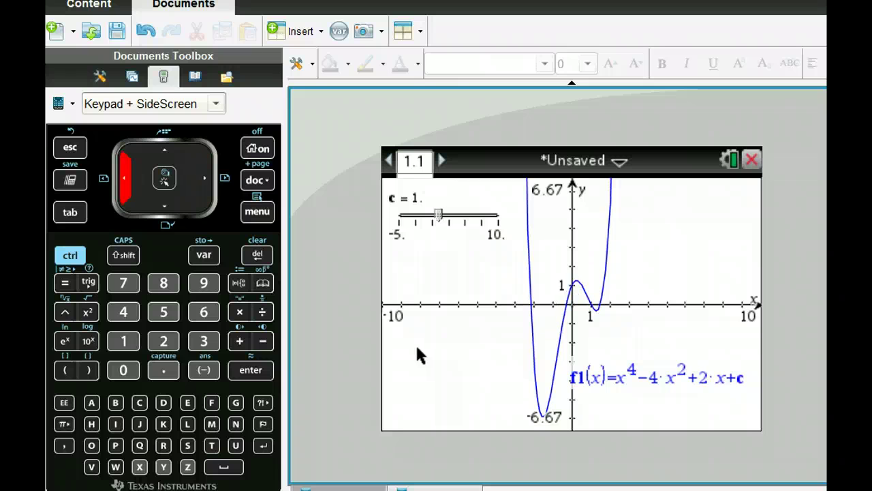
{"action": "key", "text": "Right"}
{"action": "key", "text": "Left"}
{"action": "key", "text": "Left"}
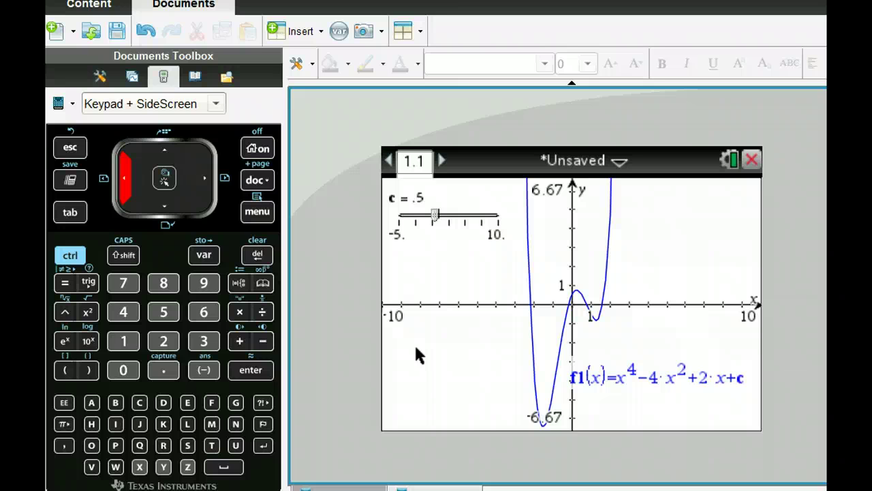
Switch to the Pre-Calc polynomial notes with cubic f1=x³−4x²+2x+c and raise slider c to 5
{"action": "left_click", "coordinate": [439, 346]}
{"action": "mouse_move", "coordinate": [302, 489]}
{"action": "left_click", "coordinate": [265, 411]}
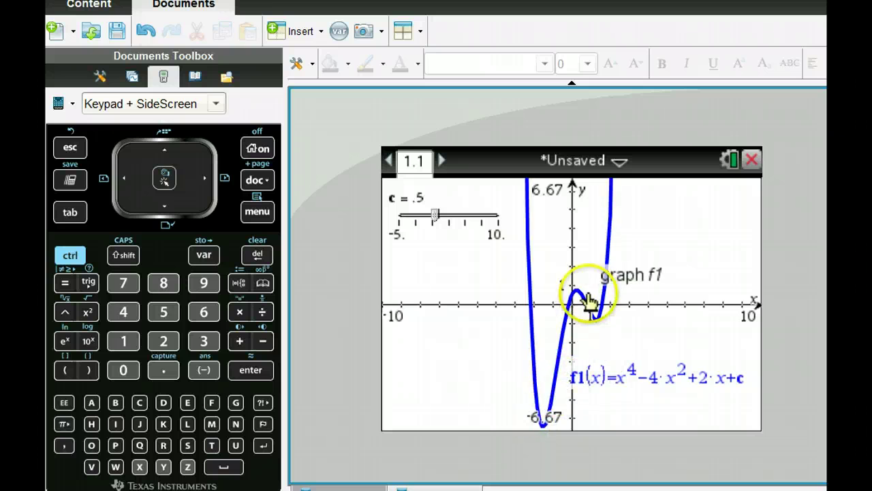
{"action": "key", "text": "Right"}
{"action": "key", "text": "Right"}
{"action": "key", "text": "Right"}
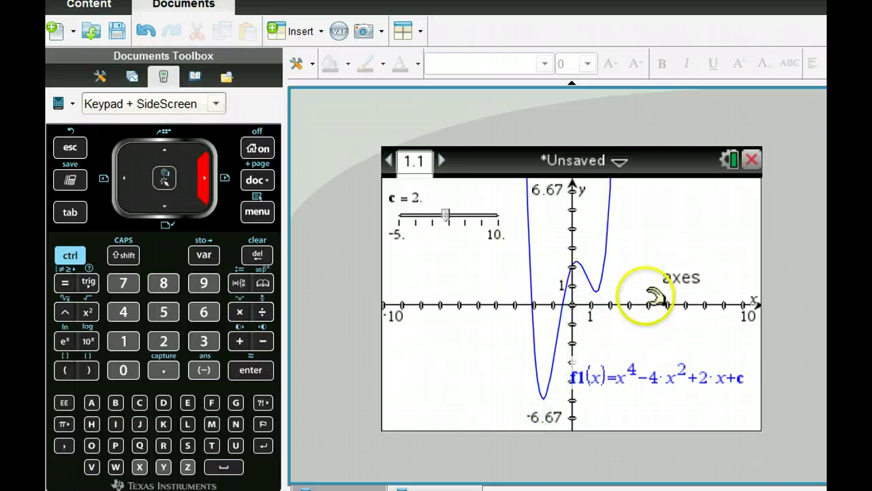
{"action": "key", "text": "Right"}
{"action": "key", "text": "Right"}
{"action": "key", "text": "Right"}
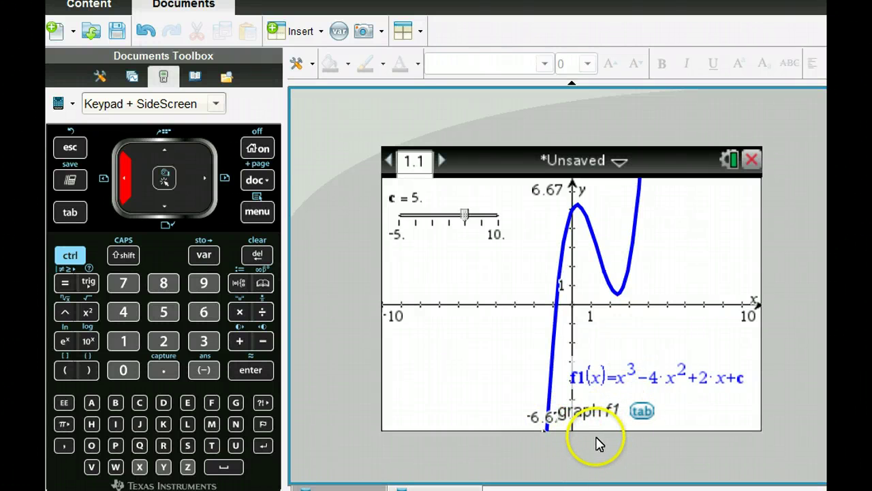
{"action": "key", "text": "Down"}
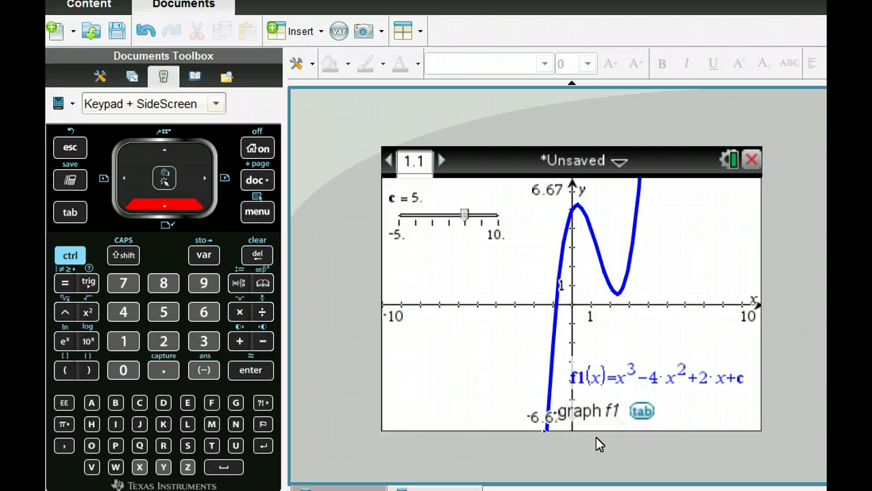
{"action": "key", "text": "Right"}
{"action": "key", "text": "Left"}
{"action": "key", "text": "Left"}
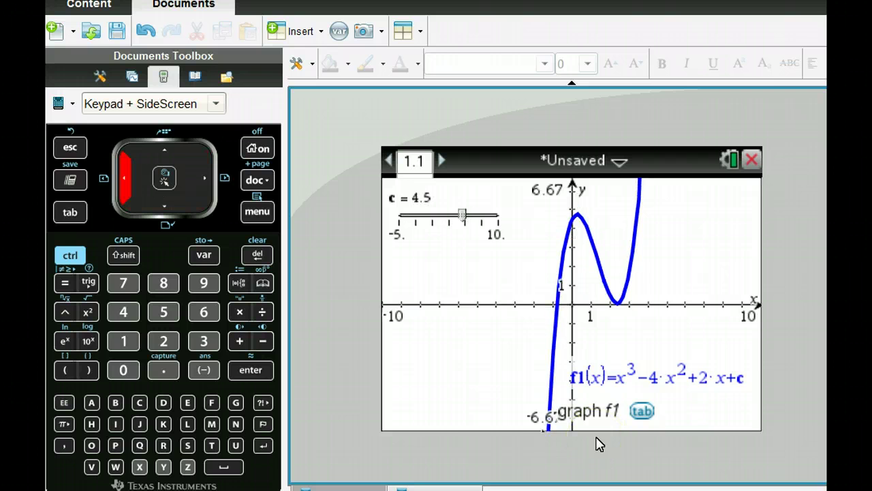
{"action": "key", "text": "Left"}
{"action": "key", "text": "Left"}
{"action": "key", "text": "Left"}
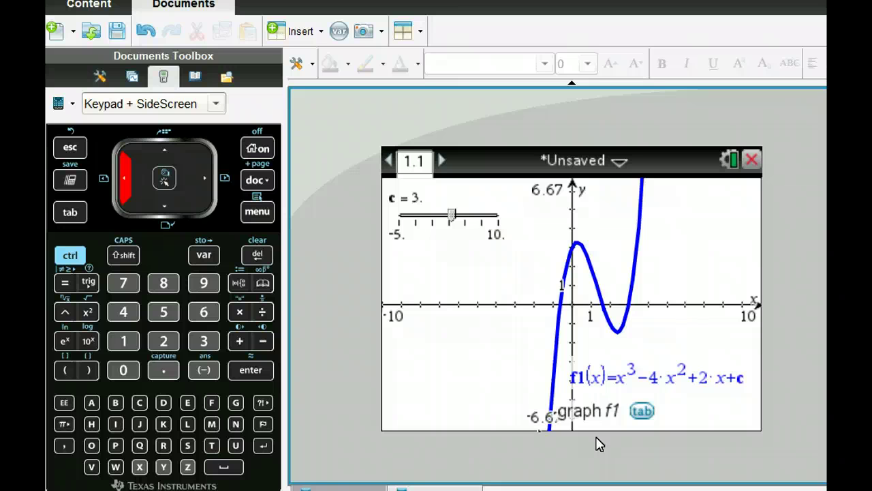
{"action": "key", "text": "Right"}
{"action": "key", "text": "Right"}
{"action": "key", "text": "Right"}
{"action": "key", "text": "Right"}
{"action": "key", "text": "Right"}
{"action": "key", "text": "Right"}
{"action": "key", "text": "Right"}
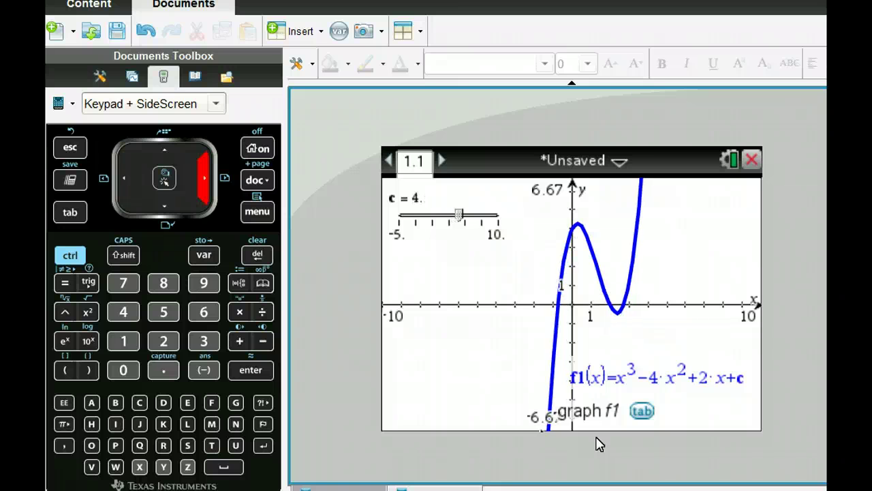
{"action": "key", "text": "Right"}
{"action": "key", "text": "Right"}
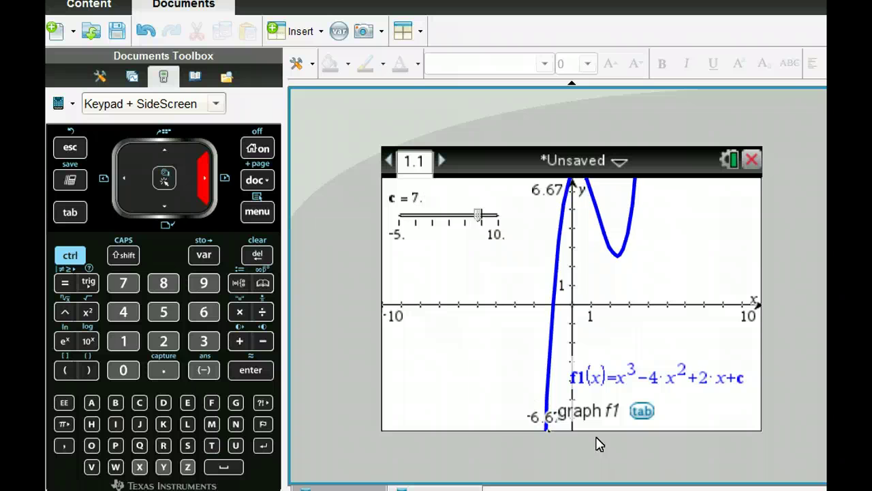
{"action": "key", "text": "Left"}
{"action": "key", "text": "Left"}
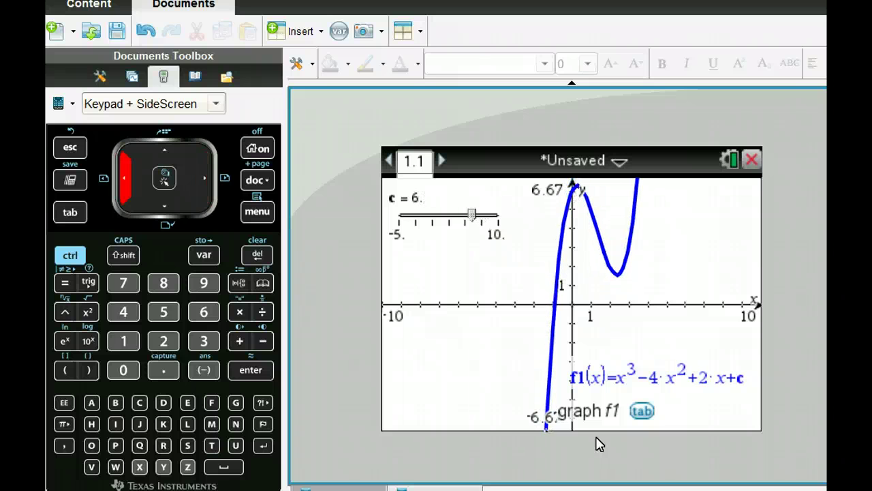
{"action": "key", "text": "Left"}
{"action": "key", "text": "Left"}
{"action": "key", "text": "Left"}
{"action": "key", "text": "Left"}
{"action": "key", "text": "Left"}
{"action": "key", "text": "Left"}
{"action": "key", "text": "Left"}
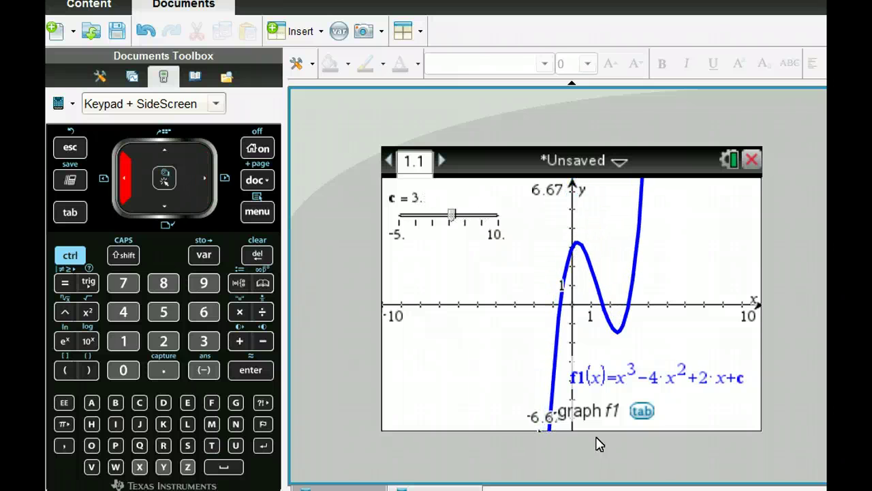
{"action": "key", "text": "Left"}
{"action": "key", "text": "Left"}
{"action": "key", "text": "Left"}
{"action": "key", "text": "Left"}
{"action": "key", "text": "Left"}
{"action": "key", "text": "Left"}
{"action": "key", "text": "Left"}
{"action": "key", "text": "Left"}
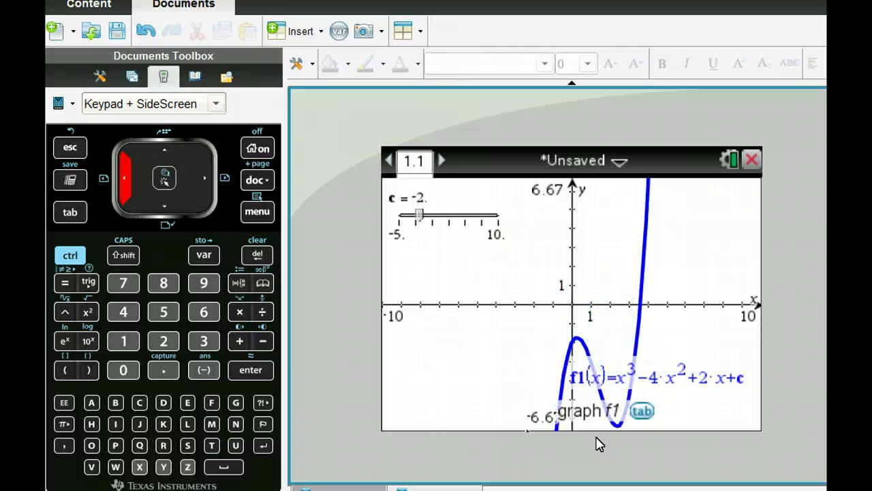
{"action": "key", "text": "Left"}
{"action": "key", "text": "Left"}
{"action": "key", "text": "Left"}
{"action": "key", "text": "Right"}
{"action": "key", "text": "Right"}
{"action": "key", "text": "Right"}
{"action": "key", "text": "Right"}
{"action": "key", "text": "Right"}
{"action": "key", "text": "Right"}
{"action": "key", "text": "Right"}
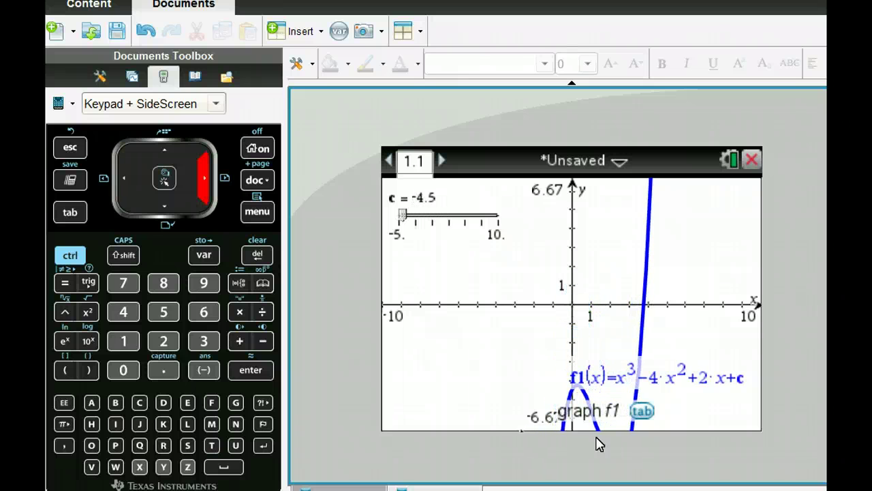
{"action": "key", "text": "Right"}
{"action": "key", "text": "Right"}
{"action": "key", "text": "Right"}
{"action": "key", "text": "Right"}
{"action": "key", "text": "Right"}
{"action": "key", "text": "Right"}
{"action": "key", "text": "Right"}
{"action": "key", "text": "Right"}
{"action": "key", "text": "Right"}
{"action": "key", "text": "Right"}
{"action": "key", "text": "Right"}
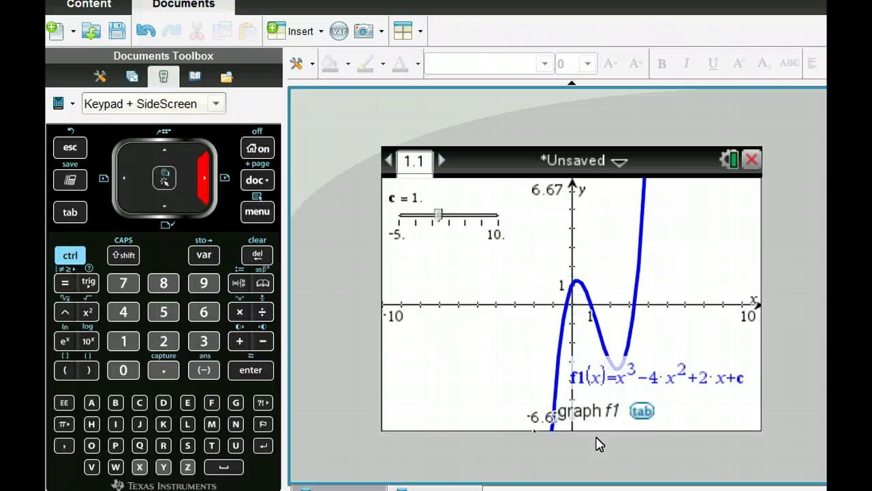
{"action": "key", "text": "Right"}
{"action": "key", "text": "Right"}
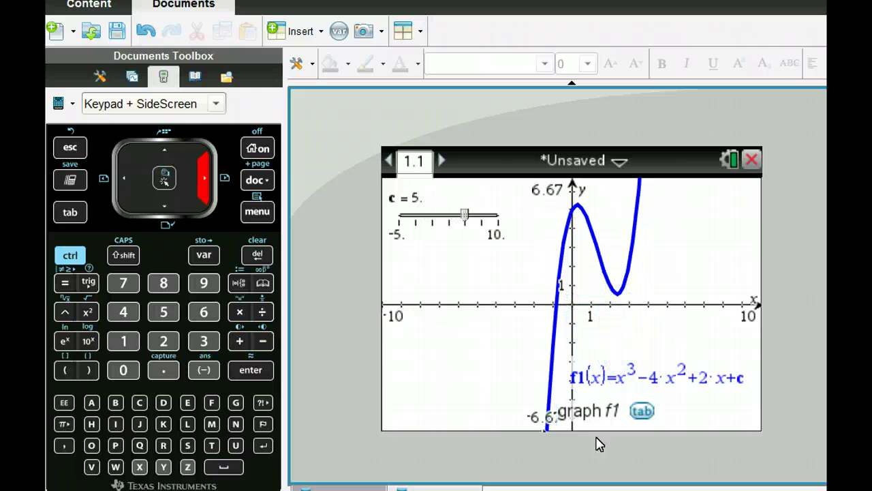